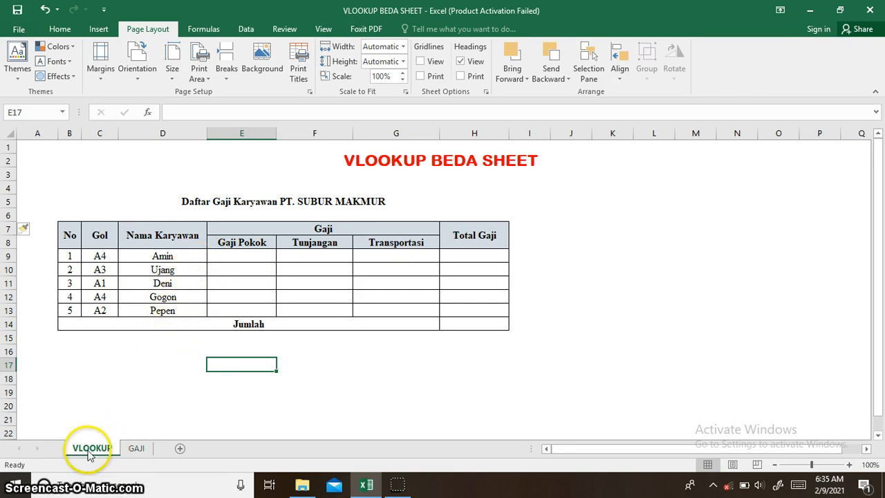
Compare the salary table on the GAJI sheet with the employee list on the VLOOKUP sheet
{"action": "left_click", "coordinate": [136, 448]}
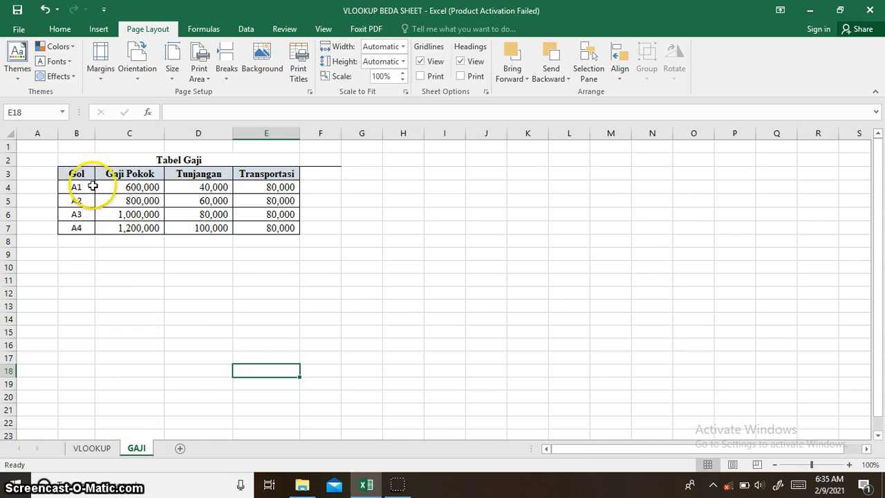
{"action": "left_click", "coordinate": [97, 450]}
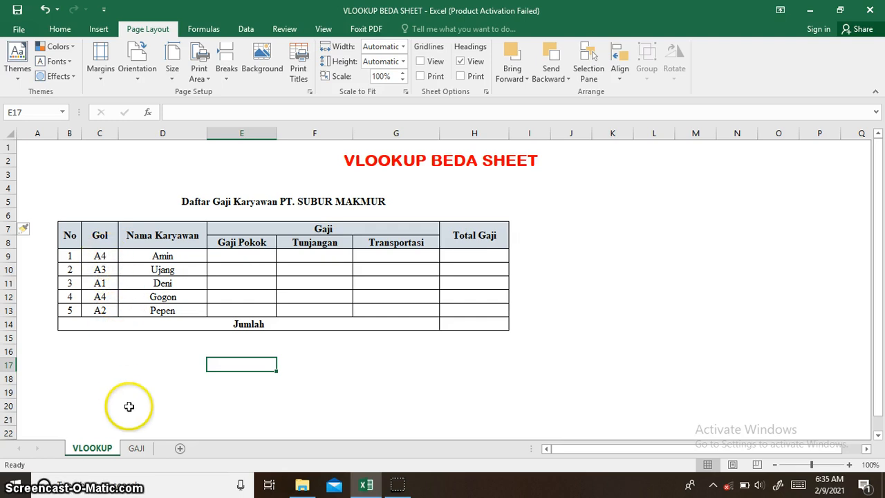
{"action": "left_click", "coordinate": [136, 448]}
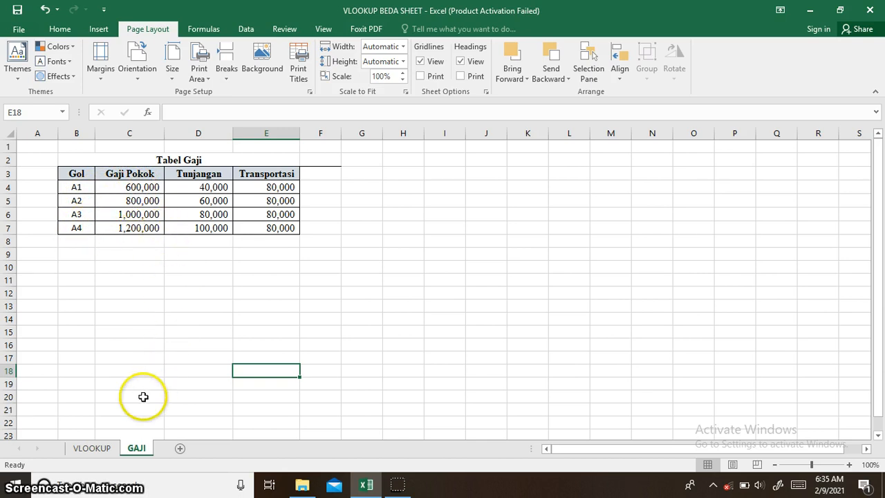
{"action": "left_click", "coordinate": [104, 448]}
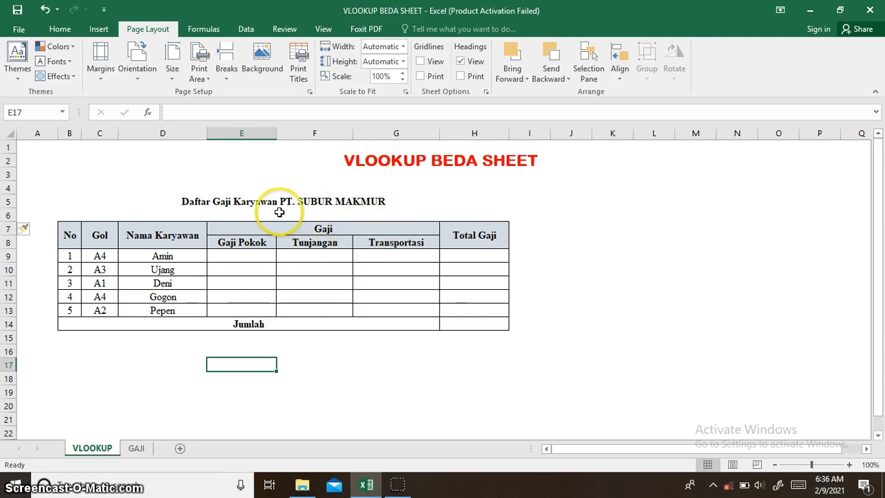
Start a VLOOKUP formula in E9 of the VLOOKUP sheet with C9 as the lookup value
{"action": "left_click", "coordinate": [226, 254]}
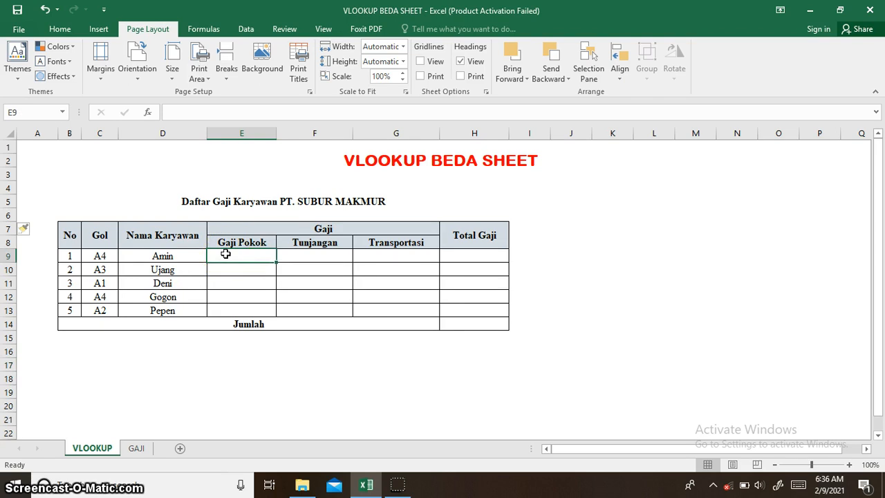
{"action": "type", "text": "="}
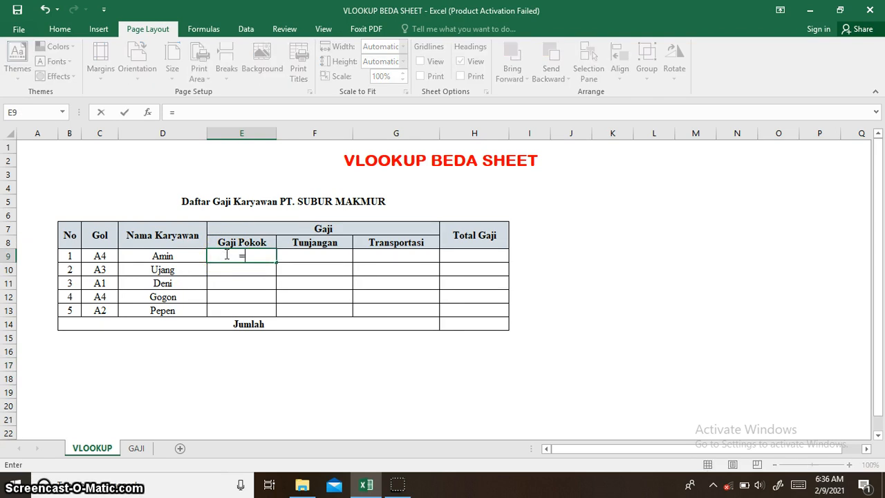
{"action": "type", "text": "v"}
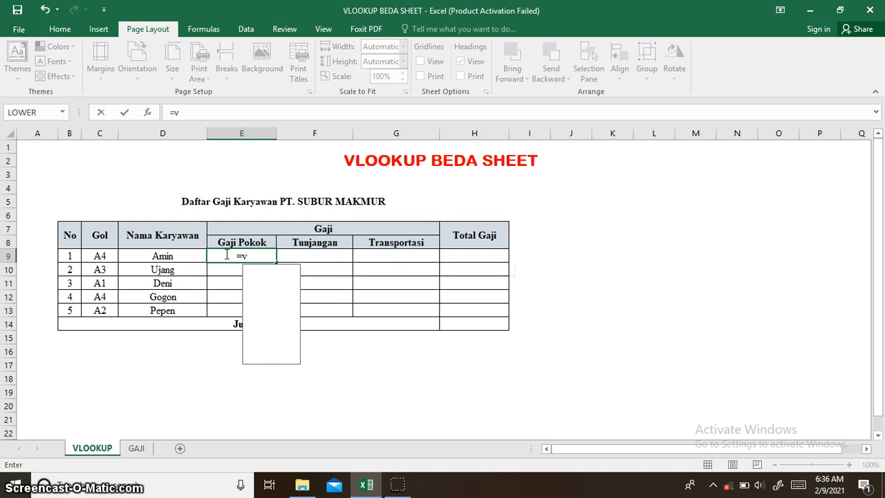
{"action": "type", "text": "loo"}
{"action": "left_click", "coordinate": [264, 272]}
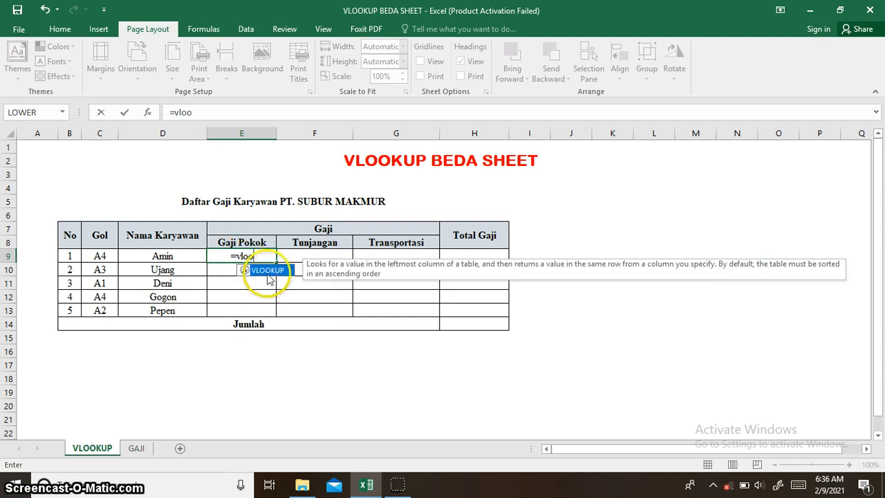
{"action": "left_click", "coordinate": [274, 272]}
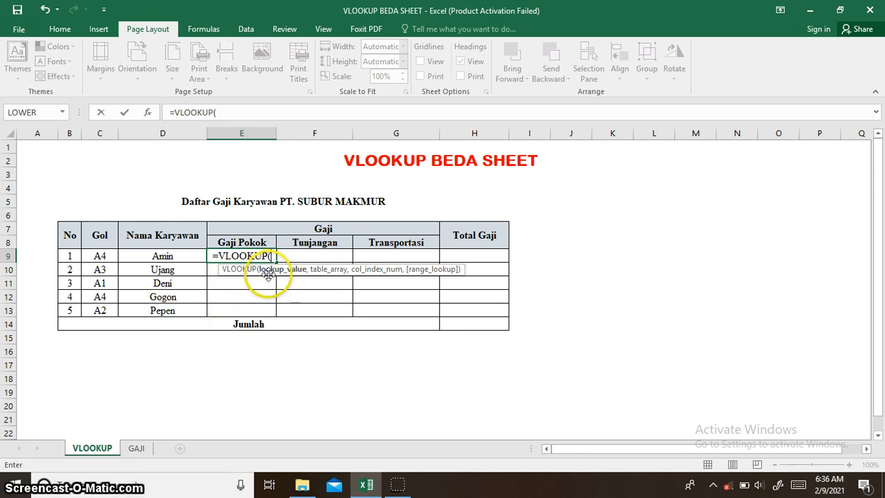
{"action": "left_click", "coordinate": [101, 256]}
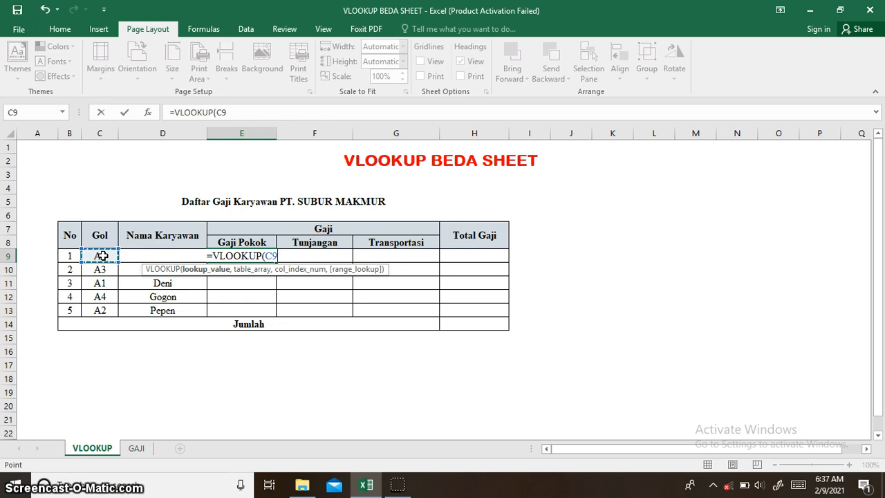
{"action": "type", "text": ","}
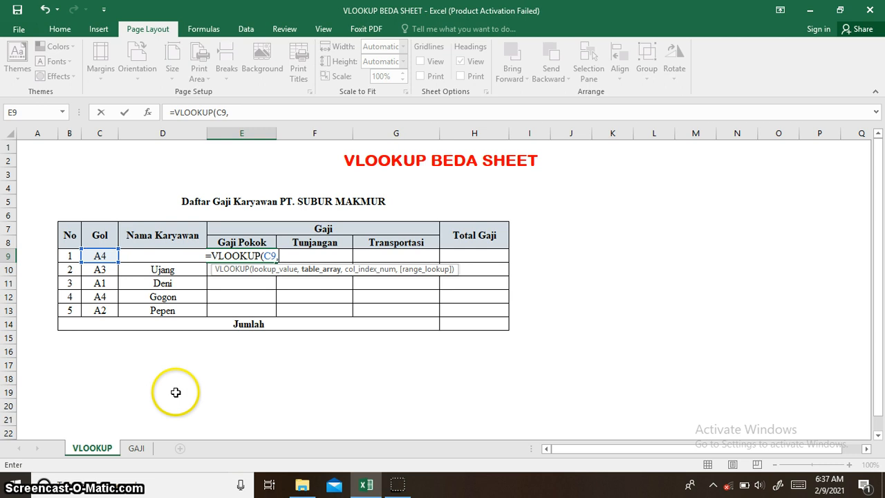
Set the E9 formula's table array to B4:E7 on the GAJI sheet, with absolute references $B$4:$E$7
{"action": "left_click", "coordinate": [142, 450]}
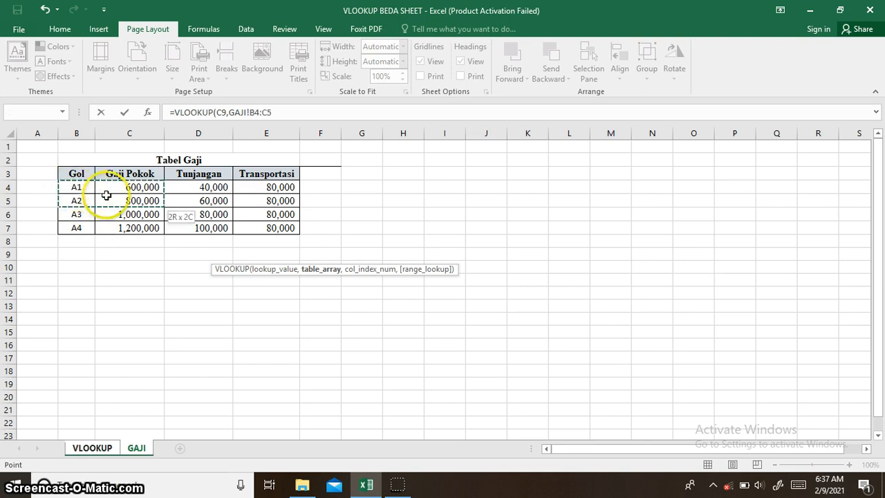
{"action": "left_click_drag", "start_coordinate": [140, 203], "coordinate": [182, 215]}
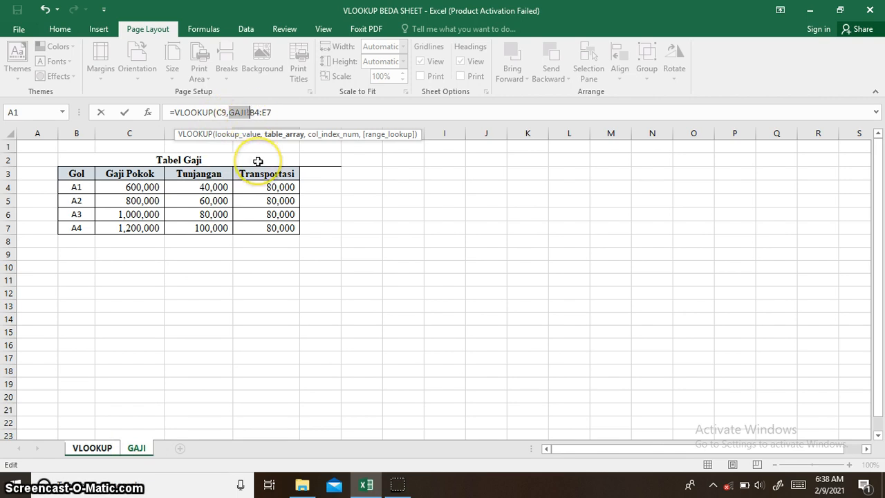
{"action": "left_click", "coordinate": [251, 112]}
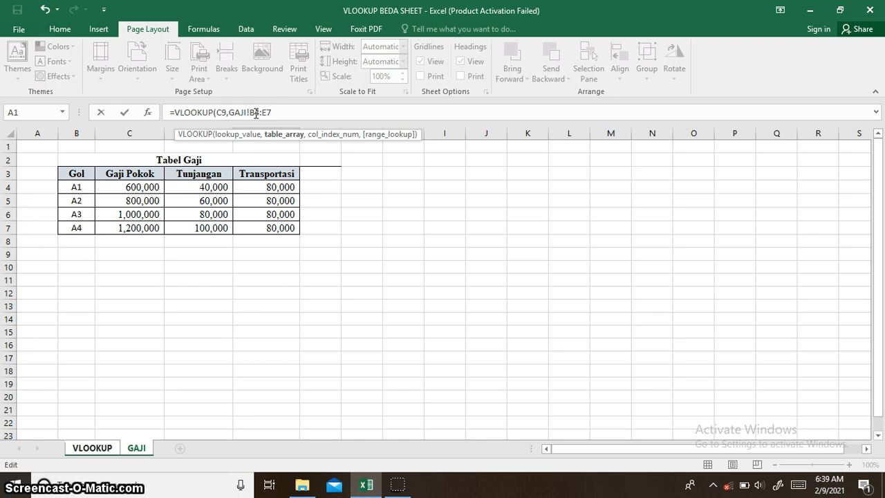
{"action": "key", "text": "F4"}
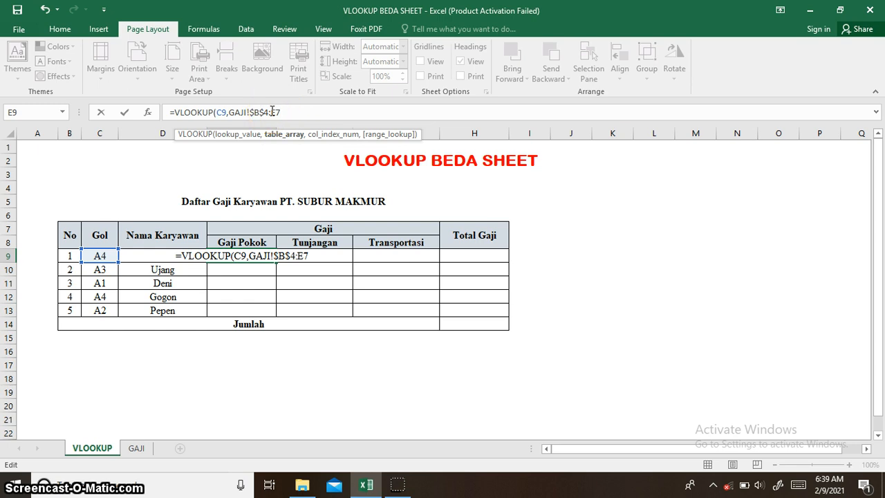
{"action": "left_click", "coordinate": [272, 112]}
{"action": "key", "text": "F4"}
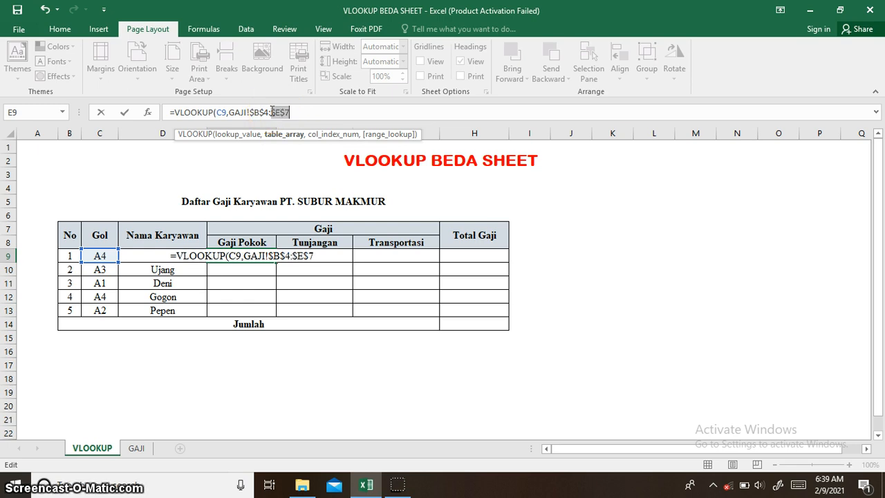
{"action": "left_click", "coordinate": [291, 113]}
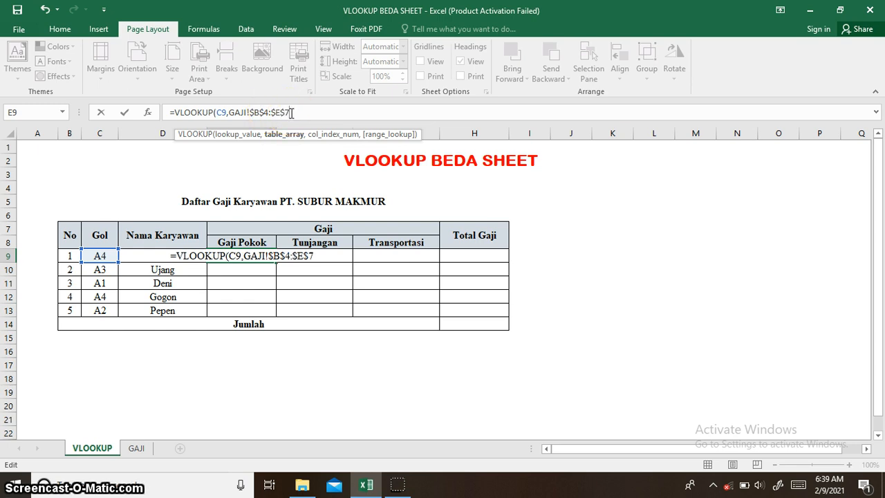
{"action": "type", "text": ","}
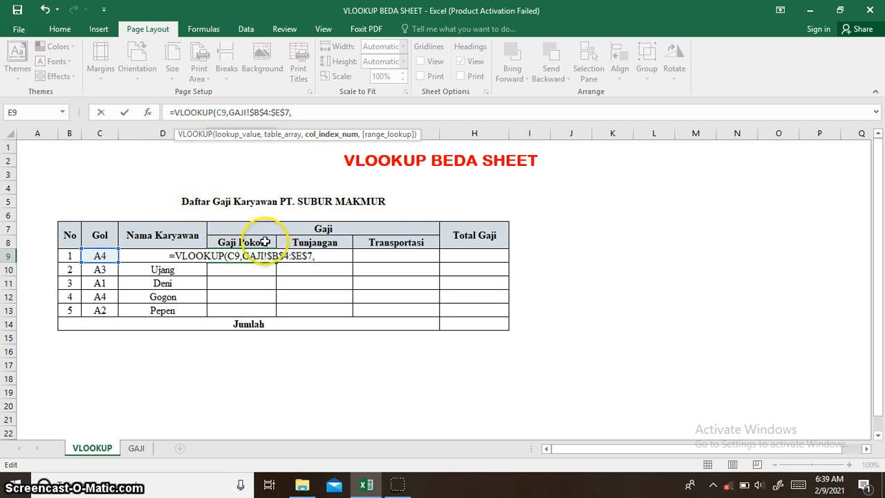
{"action": "left_click", "coordinate": [135, 448]}
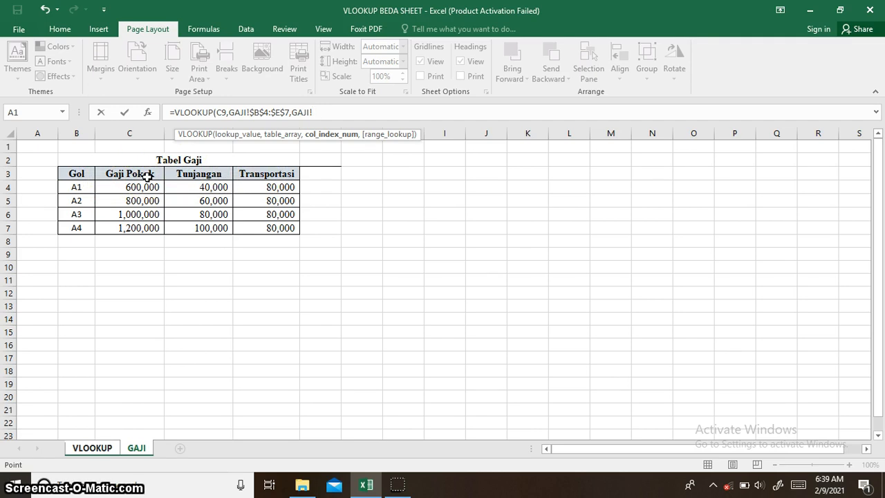
{"action": "left_click", "coordinate": [312, 112]}
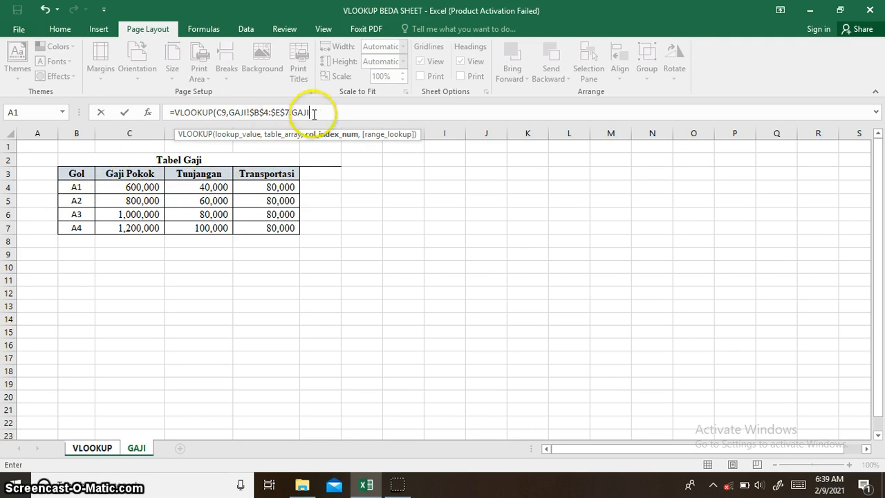
{"action": "key", "text": "BackSpace"}
{"action": "key", "text": "BackSpace"}
{"action": "key", "text": "BackSpace"}
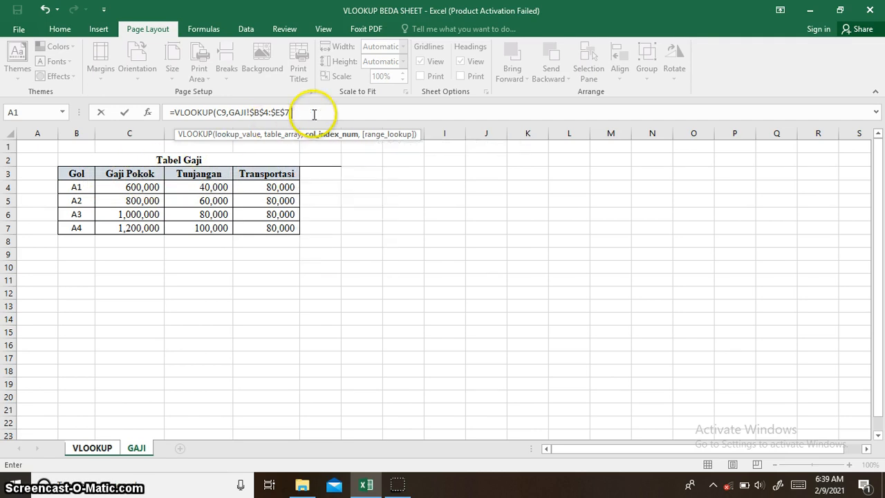
Complete the E9 formula with column index 2 and FALSE for an exact match
{"action": "type", "text": "2"}
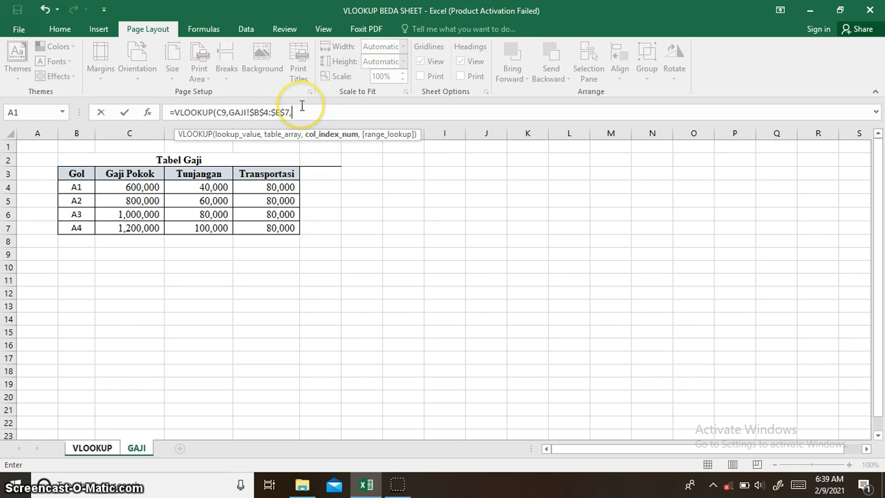
{"action": "type", "text": ","}
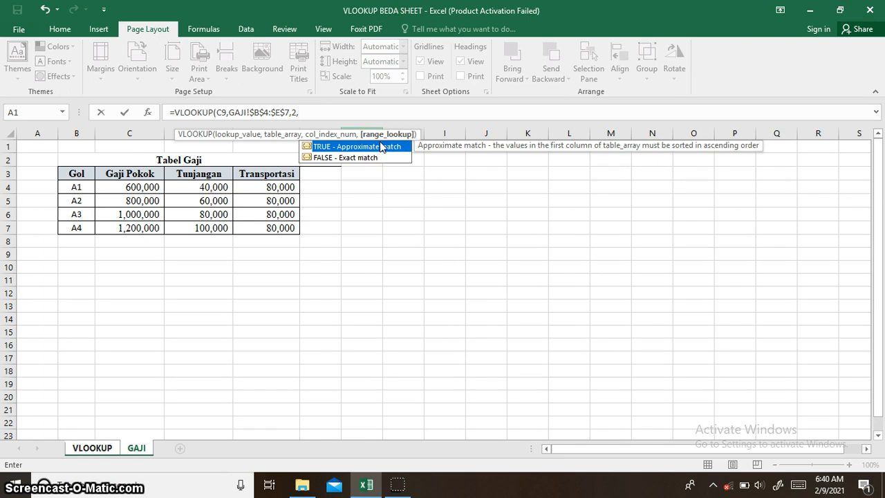
{"action": "left_click", "coordinate": [344, 158]}
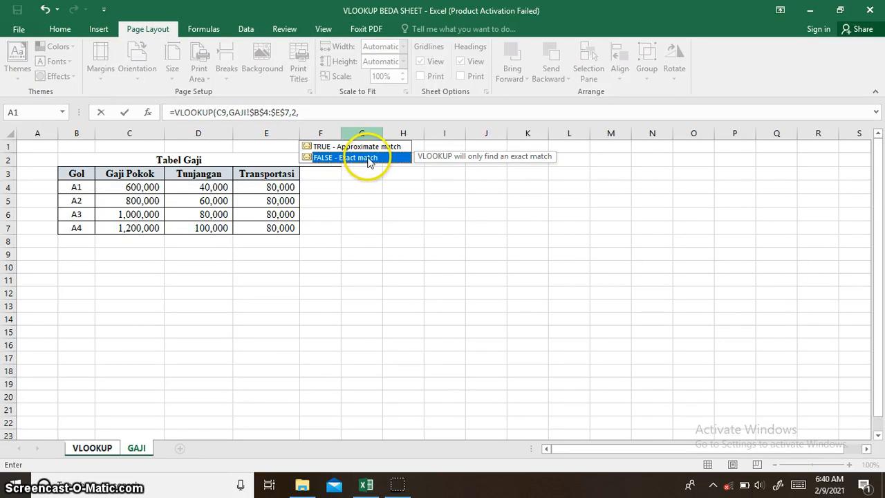
{"action": "double_click", "coordinate": [325, 158]}
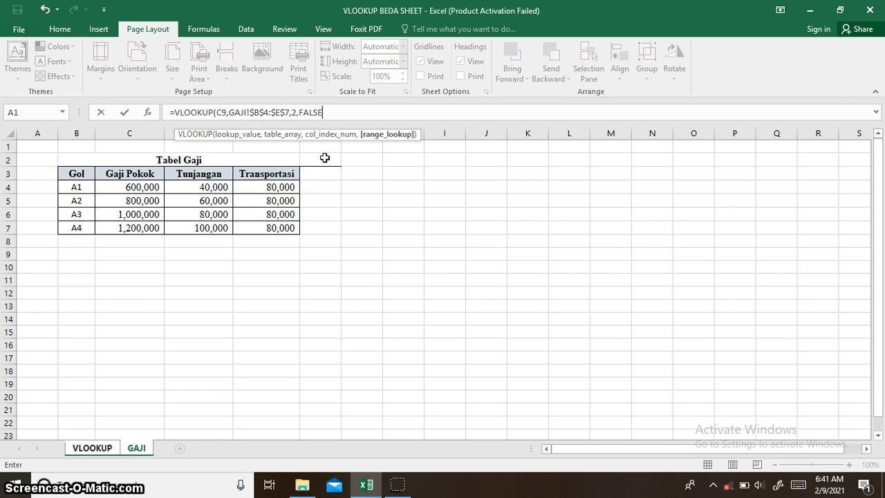
{"action": "type", "text": ")"}
{"action": "key", "text": "Return"}
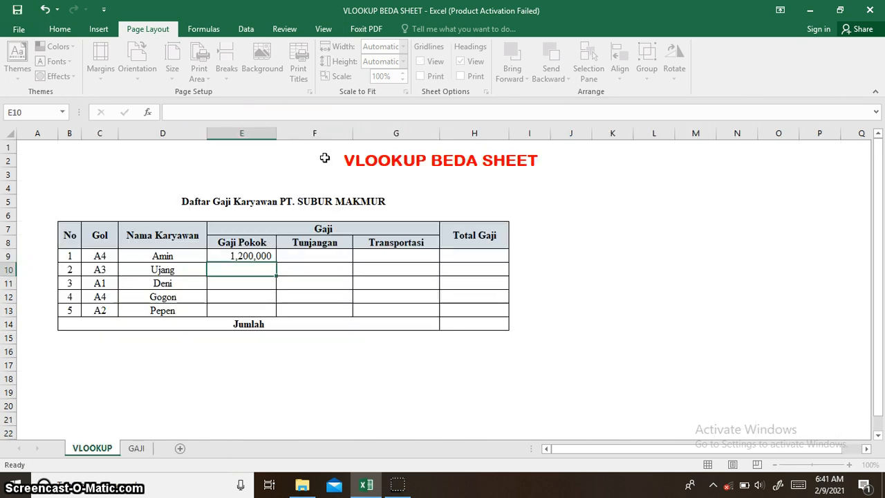
Check the E9 result against the GAJI sheet and fill the Gaji Pokok formula down to E13
{"action": "left_click", "coordinate": [252, 256]}
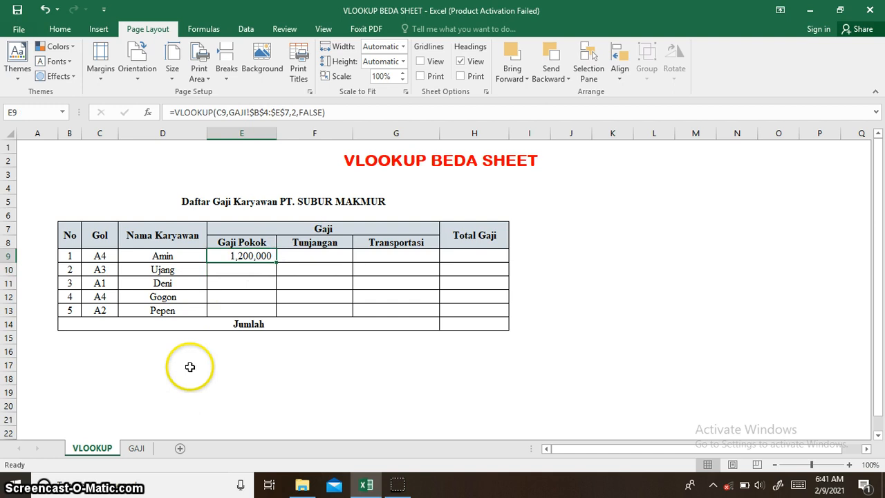
{"action": "left_click", "coordinate": [138, 450]}
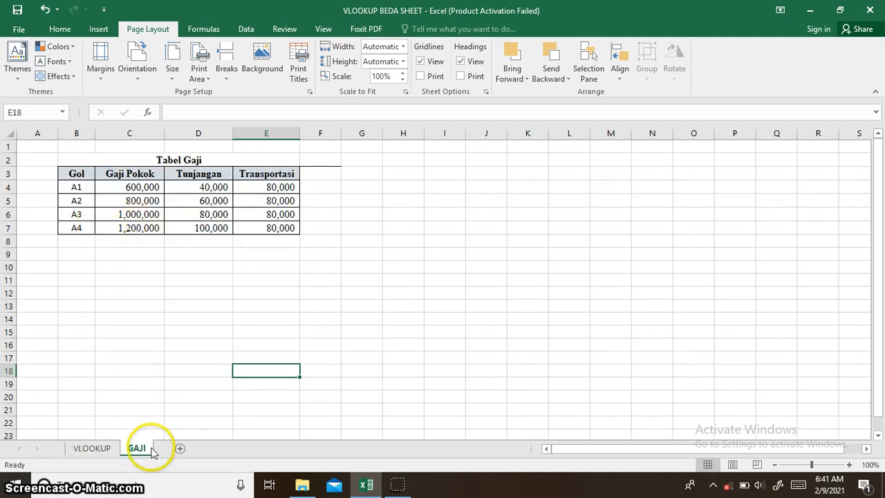
{"action": "left_click", "coordinate": [93, 448]}
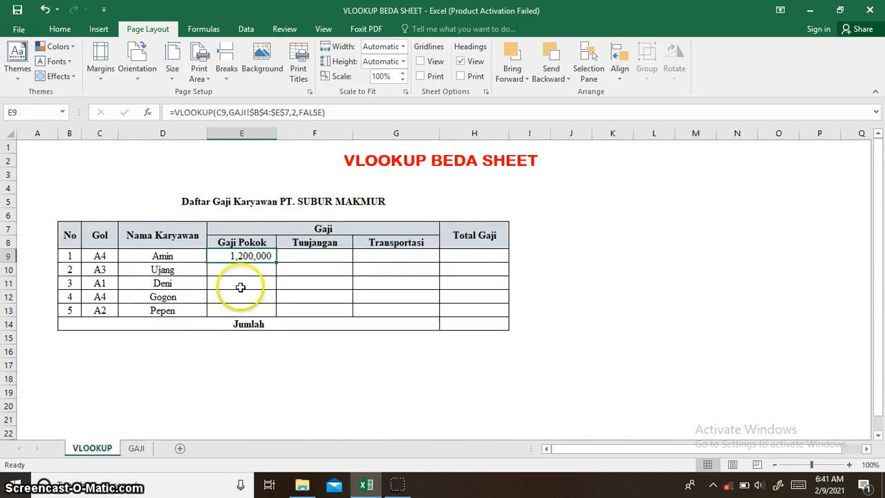
{"action": "left_click_drag", "start_coordinate": [277, 258], "coordinate": [277, 316]}
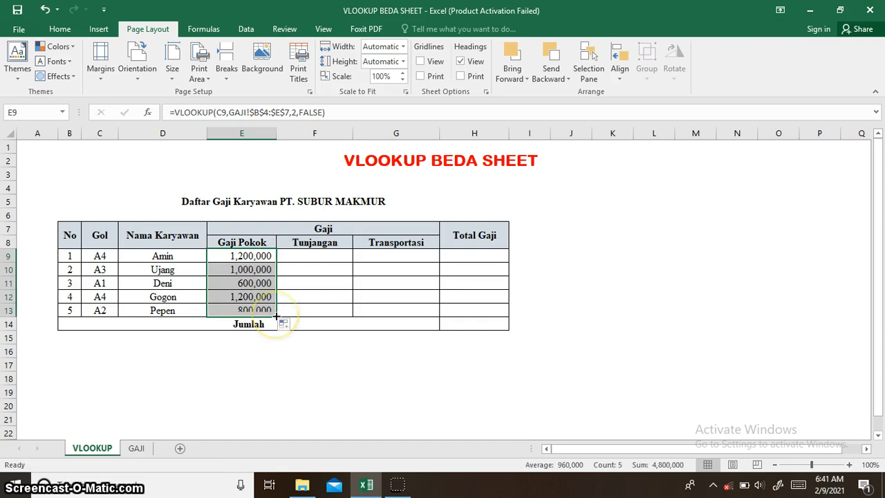
Start a VLOOKUP formula in F9 of the Tunjangan column with C9 as the lookup value
{"action": "left_click", "coordinate": [308, 255]}
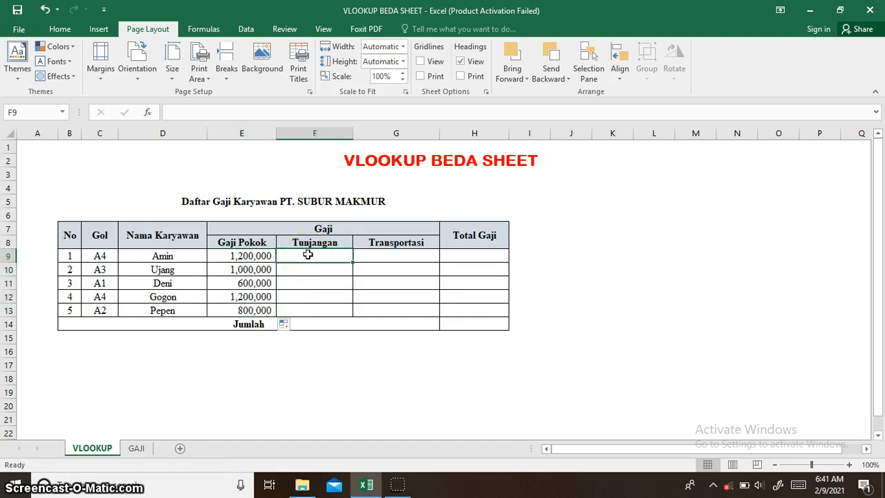
{"action": "type", "text": "="}
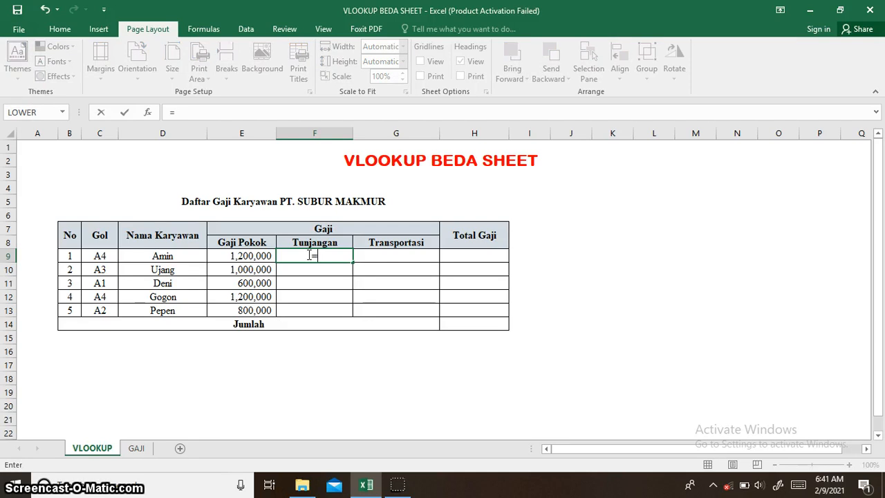
{"action": "type", "text": "vloo"}
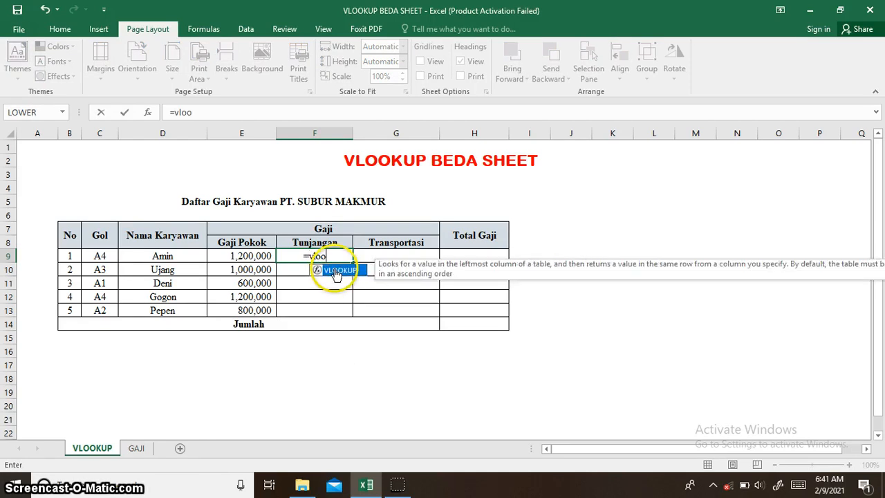
{"action": "double_click", "coordinate": [337, 271]}
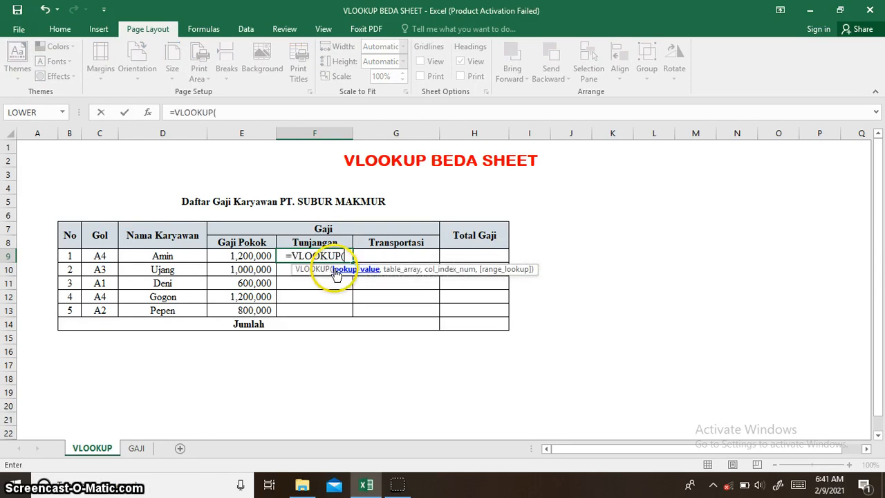
{"action": "left_click", "coordinate": [104, 257]}
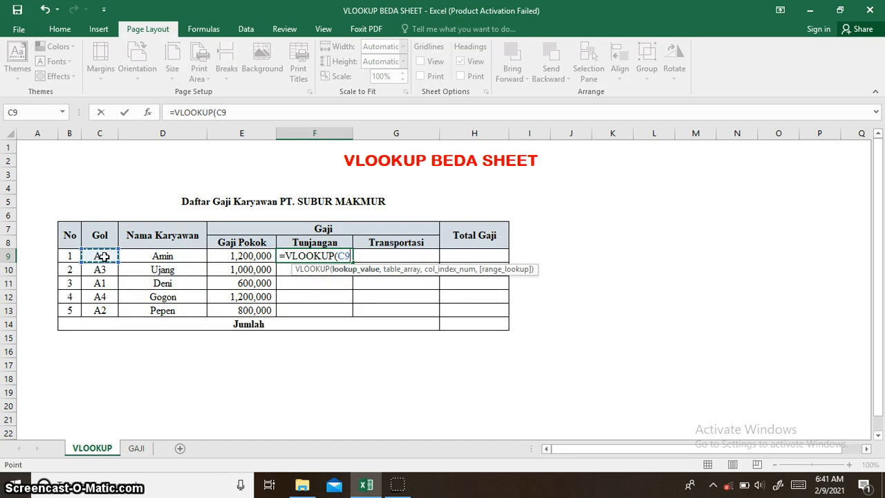
{"action": "type", "text": ","}
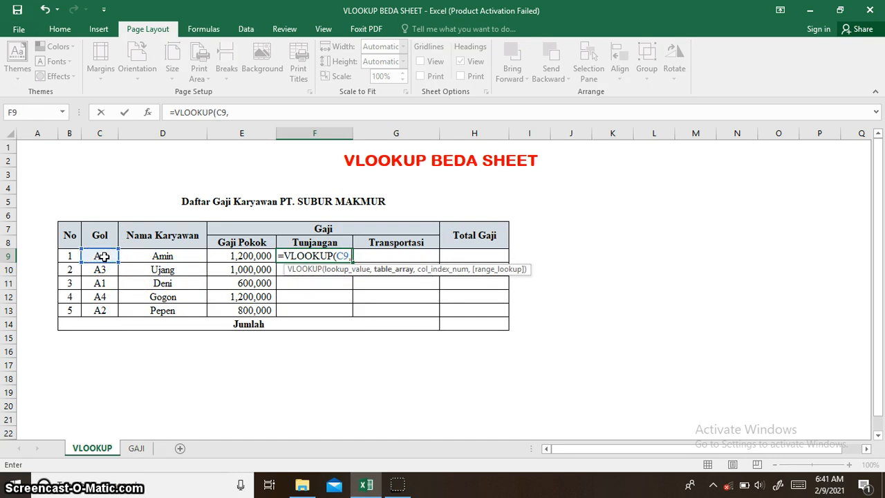
Set the F9 formula's table array to B4:E7 on the GAJI sheet, with absolute references $B$4:$E$7
{"action": "left_click", "coordinate": [138, 450]}
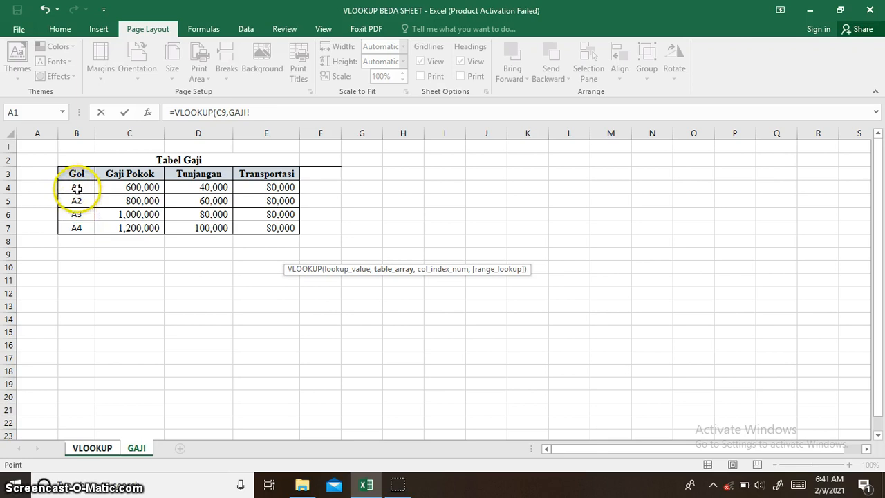
{"action": "left_click_drag", "start_coordinate": [76, 188], "coordinate": [250, 227]}
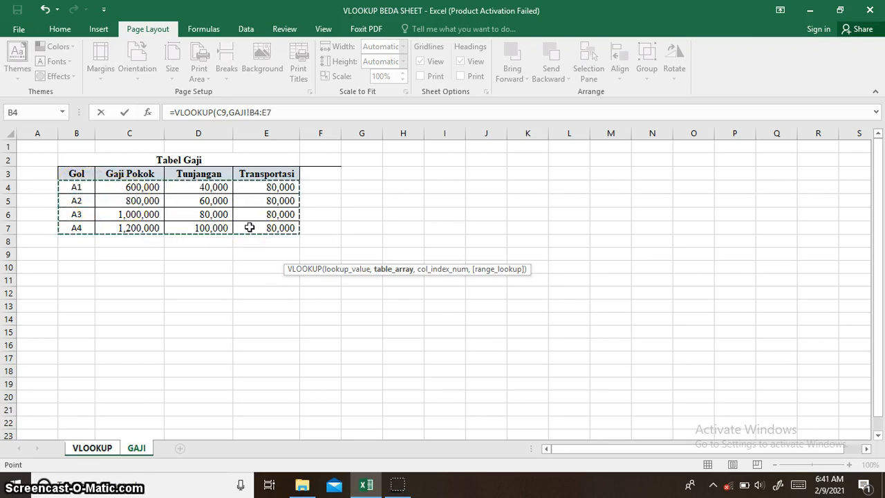
{"action": "key", "text": "F4"}
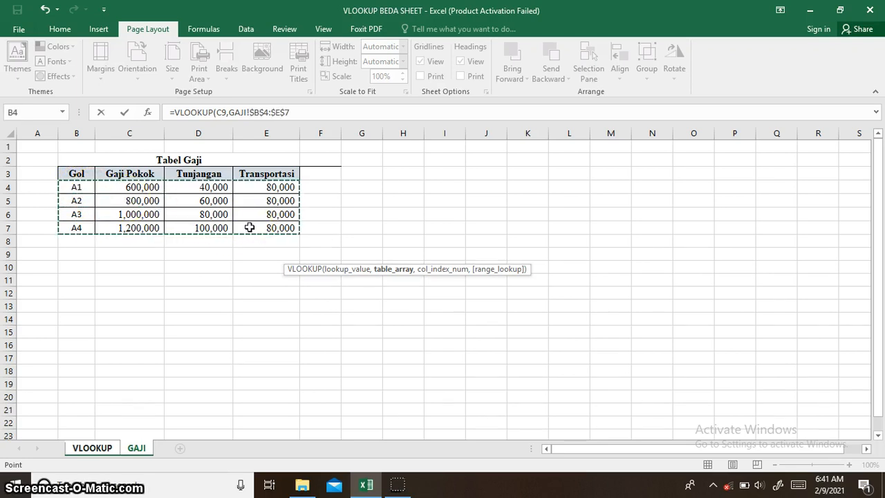
{"action": "type", "text": ","}
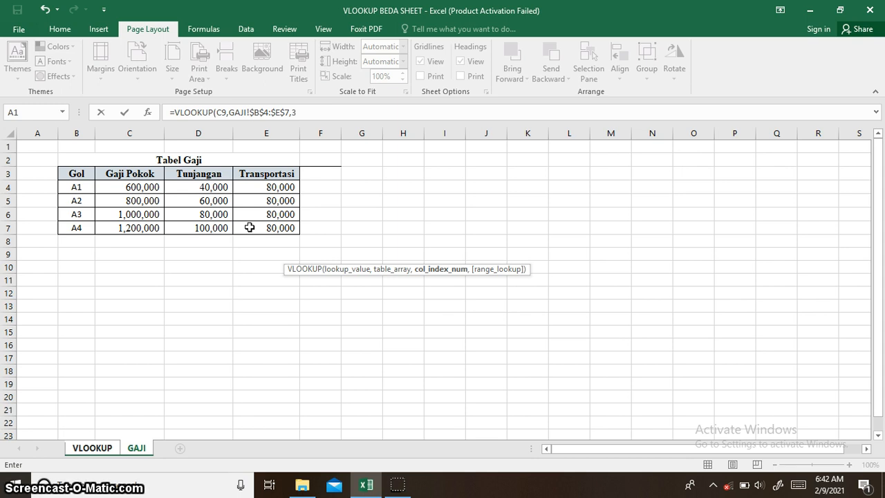
Complete the F9 formula with column index 3 and FALSE for an exact match, and fill it down to F13
{"action": "type", "text": "3,f"}
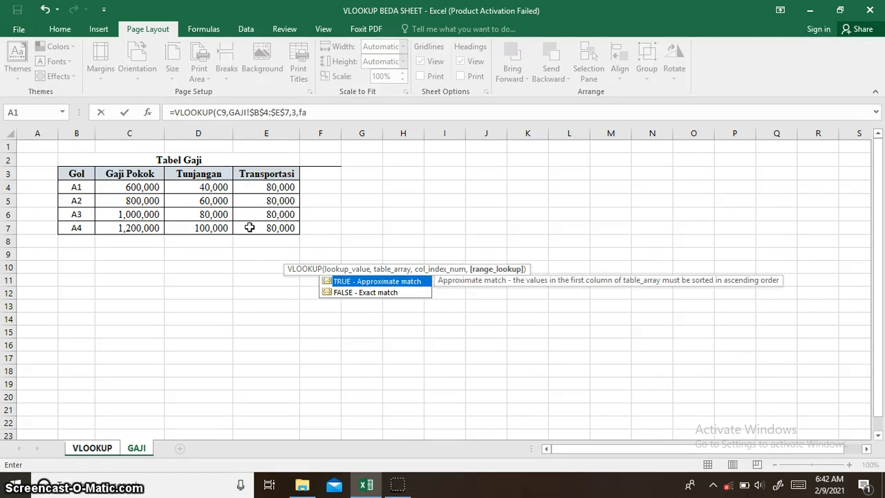
{"action": "type", "text": "a"}
{"action": "double_click", "coordinate": [343, 293]}
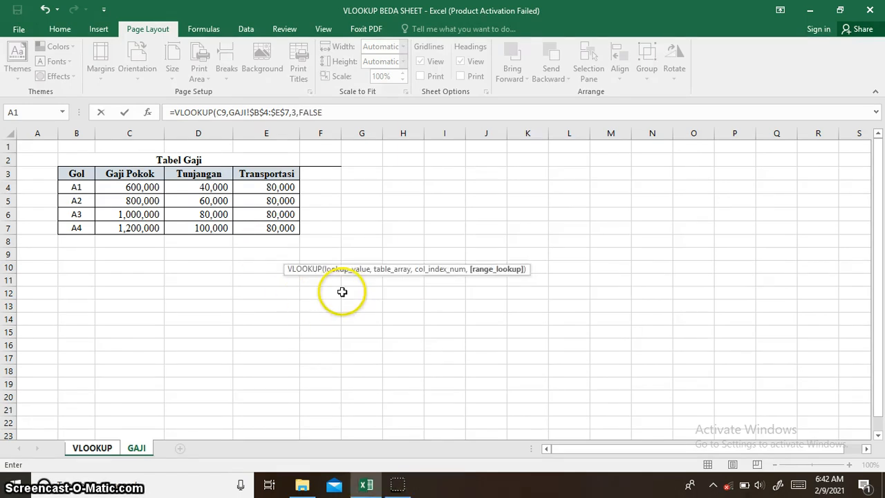
{"action": "key", "text": "Return"}
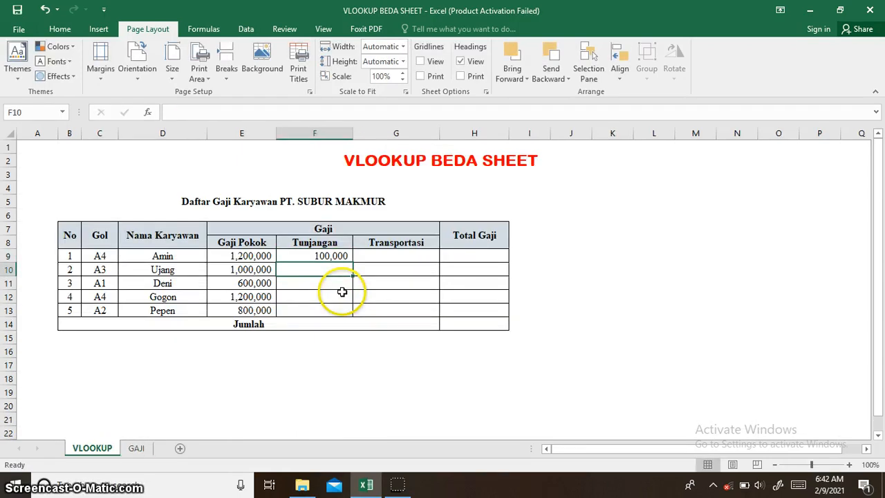
{"action": "left_click", "coordinate": [346, 255]}
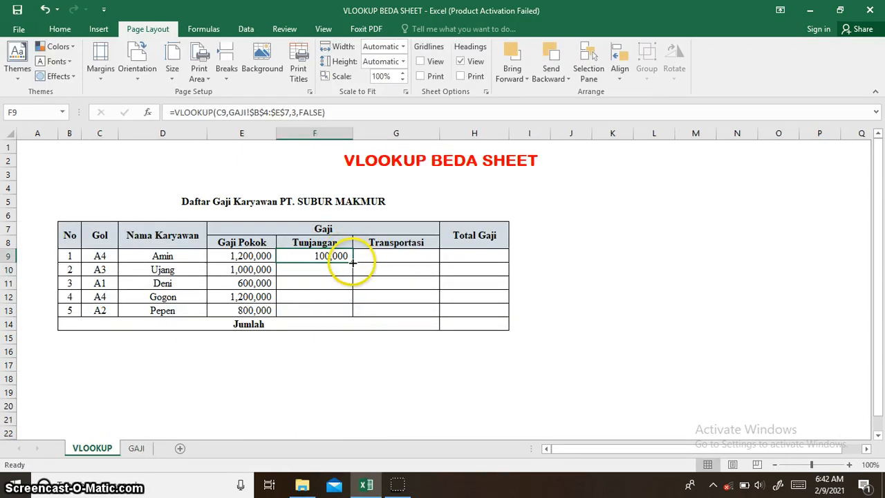
{"action": "left_click_drag", "start_coordinate": [353, 262], "coordinate": [354, 313]}
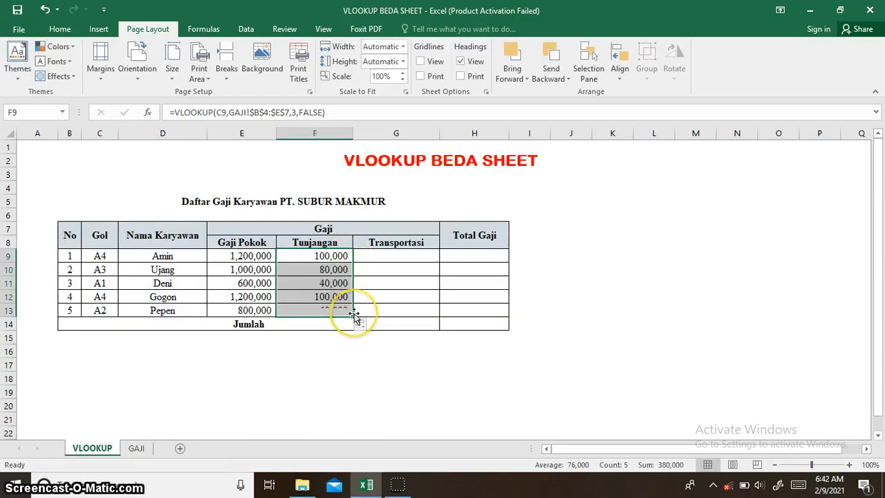
Copy the F9 formula text unchanged into G9 of the Transportasi column
{"action": "left_click", "coordinate": [411, 257]}
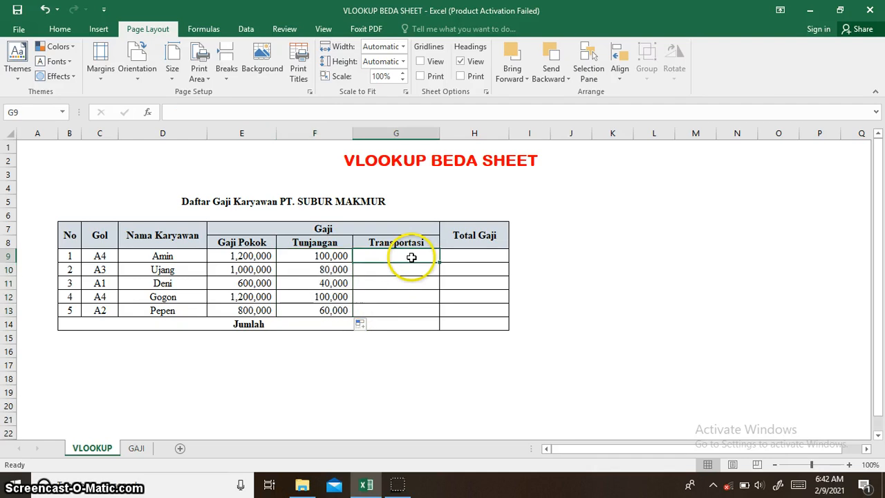
{"action": "left_click", "coordinate": [338, 256]}
{"action": "left_click_drag", "start_coordinate": [325, 112], "coordinate": [167, 110]}
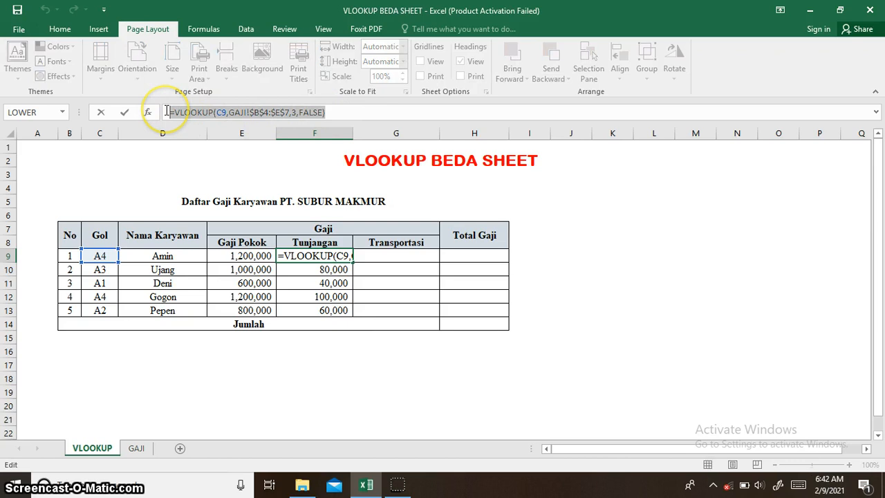
{"action": "left_click", "coordinate": [339, 107]}
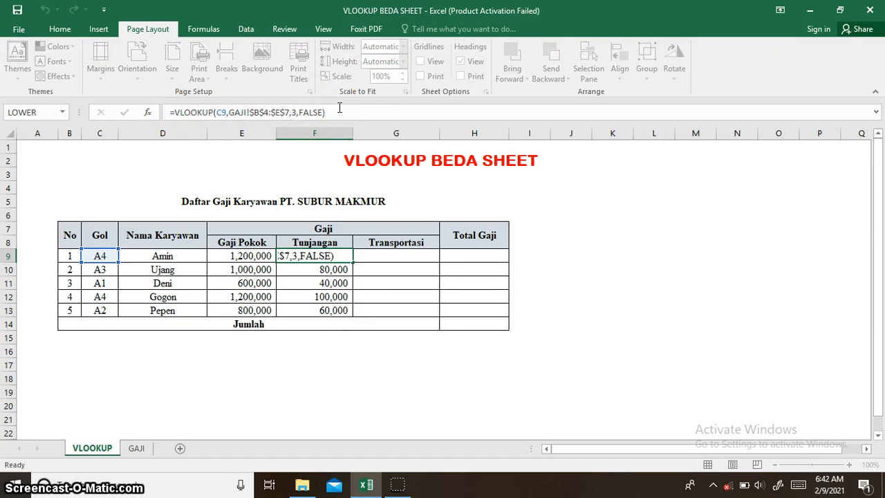
{"action": "key", "text": "Return"}
{"action": "left_click", "coordinate": [374, 253]}
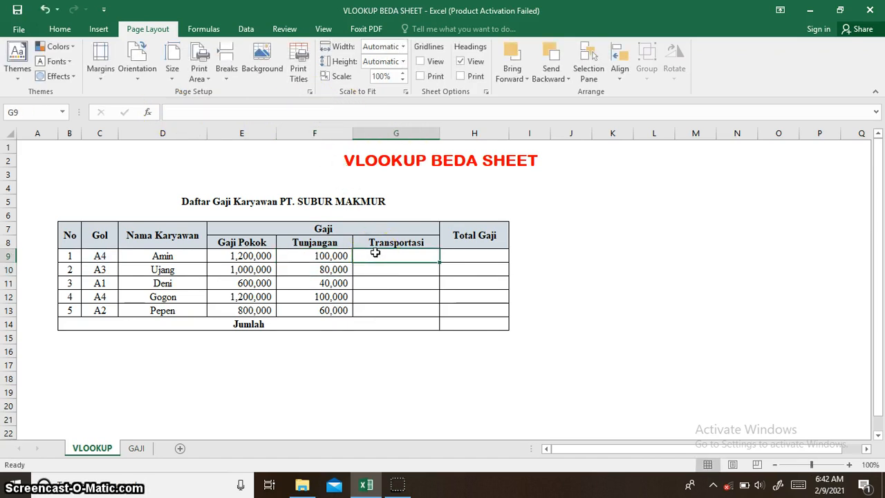
{"action": "key", "text": "ctrl+v"}
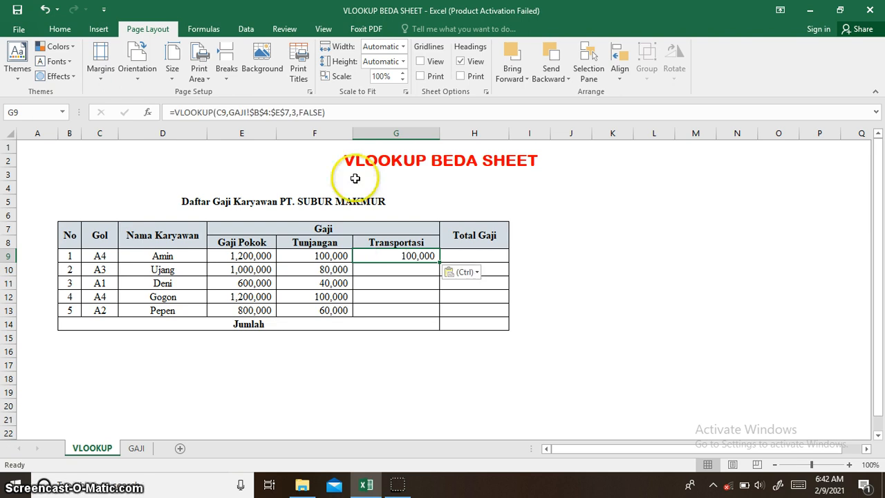
Change the column index in the G9 formula to 4 and fill the formula down to G13
{"action": "left_click", "coordinate": [295, 112]}
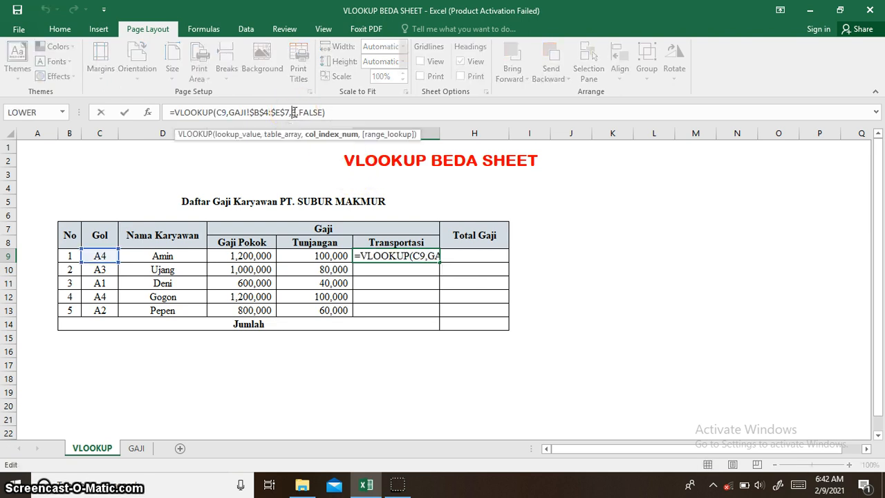
{"action": "type", "text": "3"}
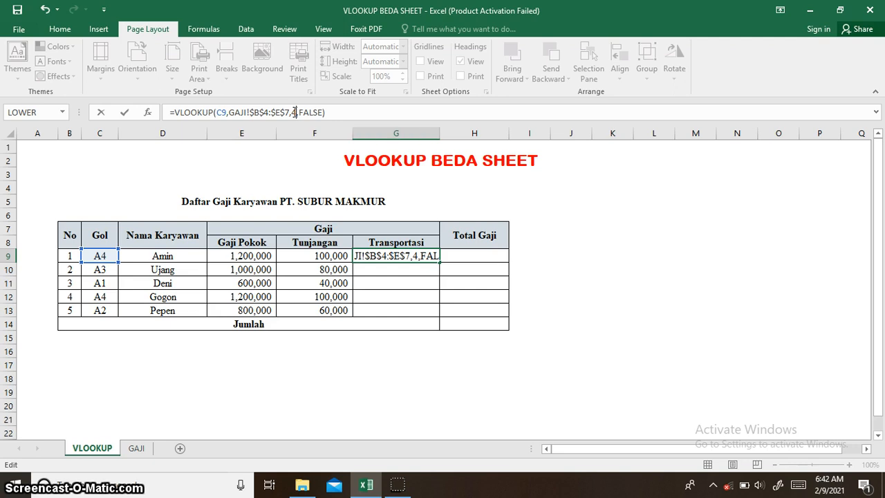
{"action": "key", "text": "Return"}
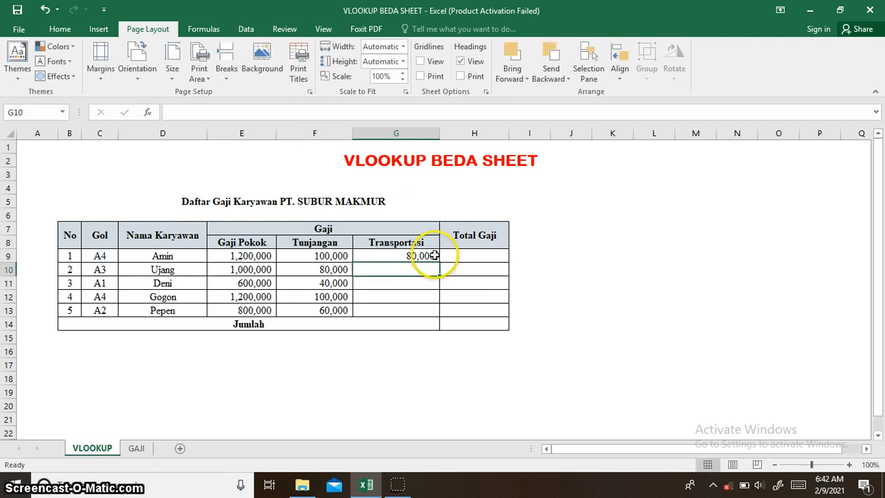
{"action": "left_click", "coordinate": [436, 259]}
{"action": "left_click_drag", "start_coordinate": [438, 262], "coordinate": [438, 315]}
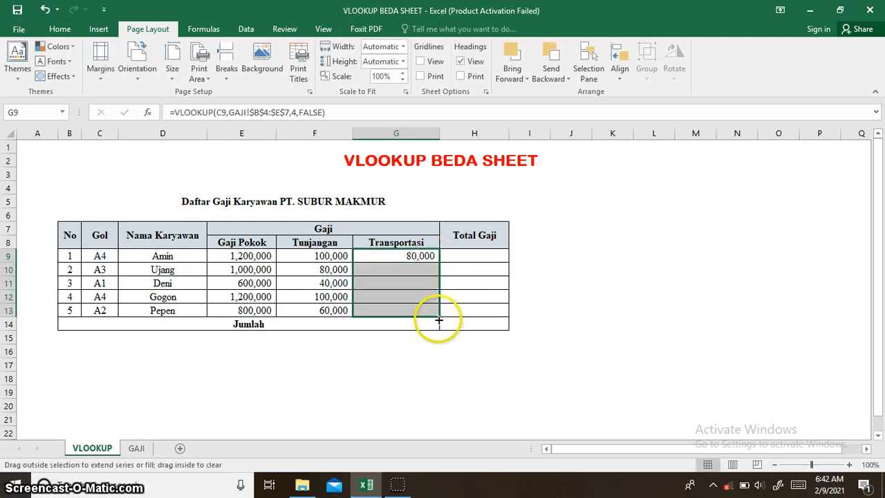
Enter =SUM(E9:G9) in H9 of the Total Gaji column and fill it down to H13
{"action": "left_click", "coordinate": [462, 255]}
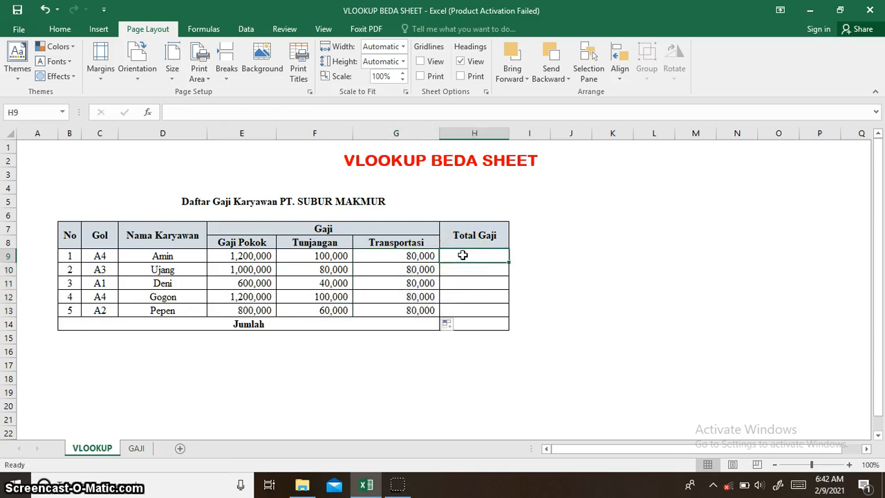
{"action": "type", "text": "="}
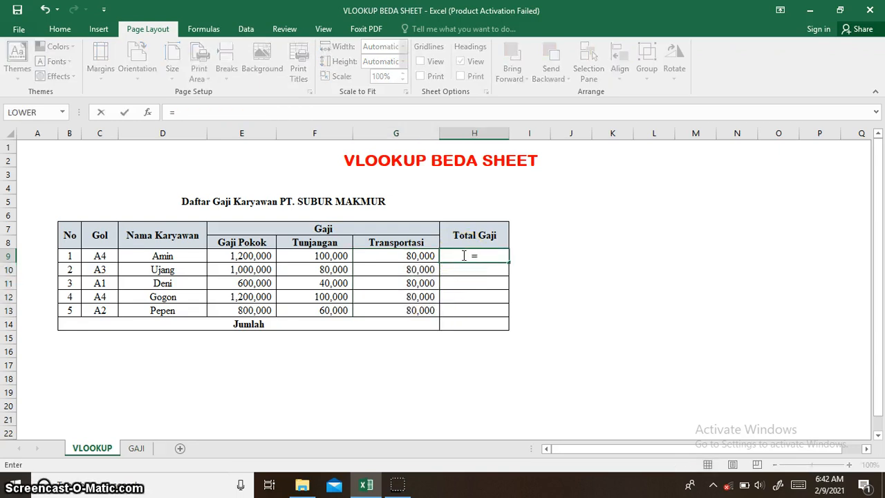
{"action": "type", "text": "sum"}
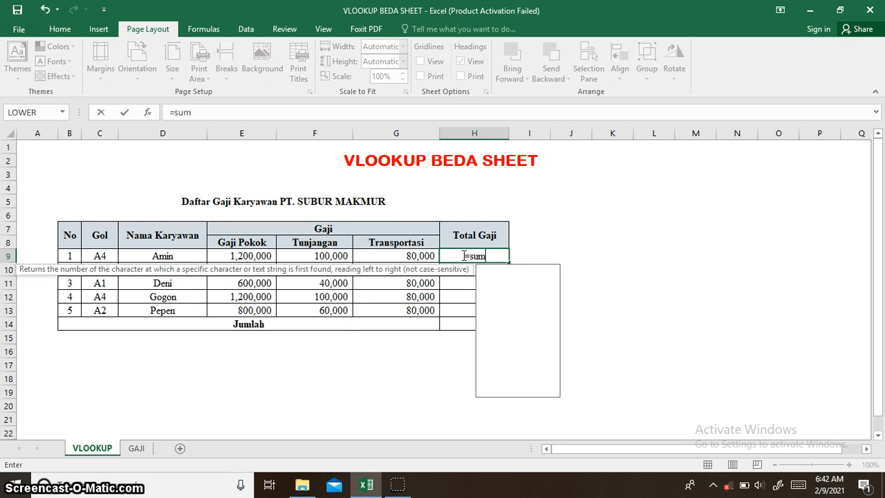
{"action": "double_click", "coordinate": [494, 270]}
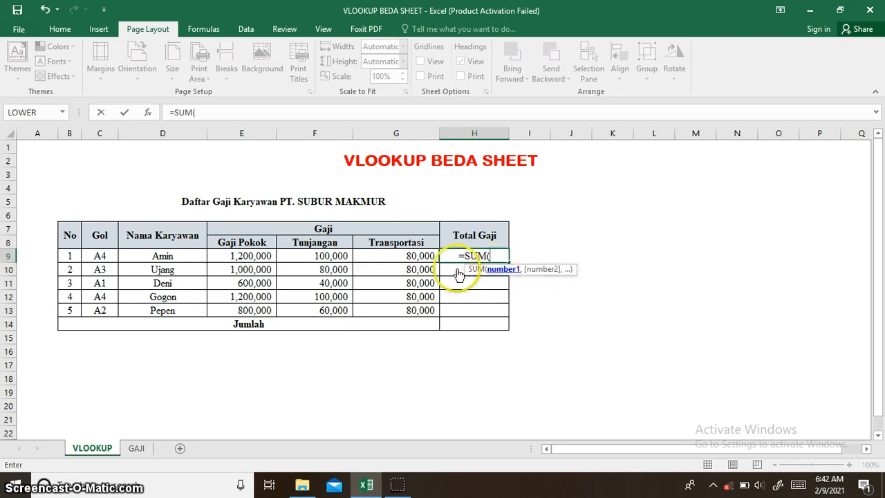
{"action": "left_click_drag", "start_coordinate": [246, 257], "coordinate": [375, 253]}
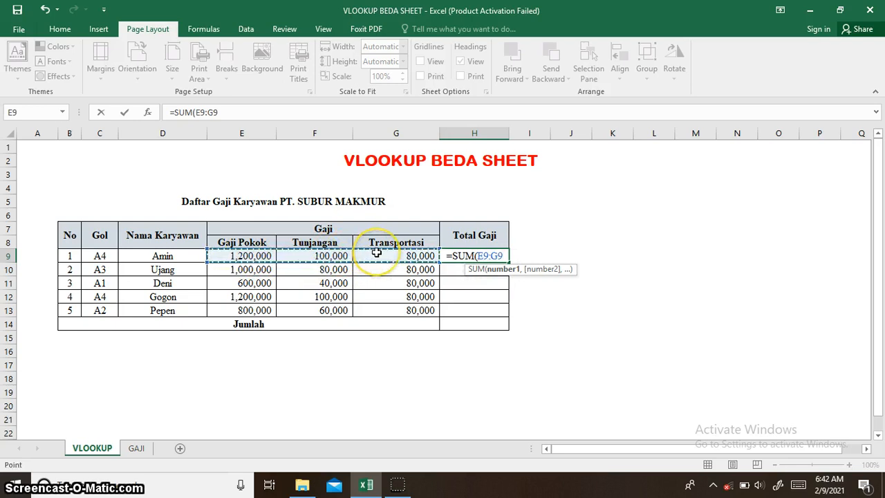
{"action": "key", "text": "Return"}
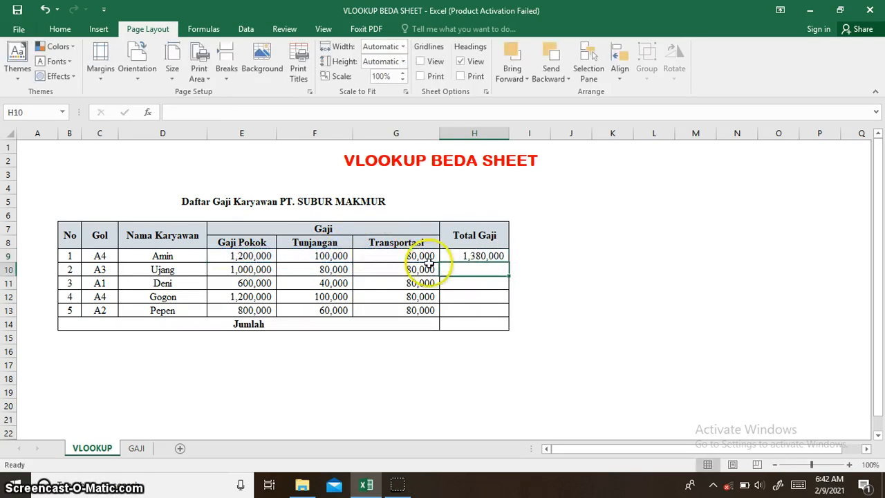
{"action": "left_click", "coordinate": [487, 256]}
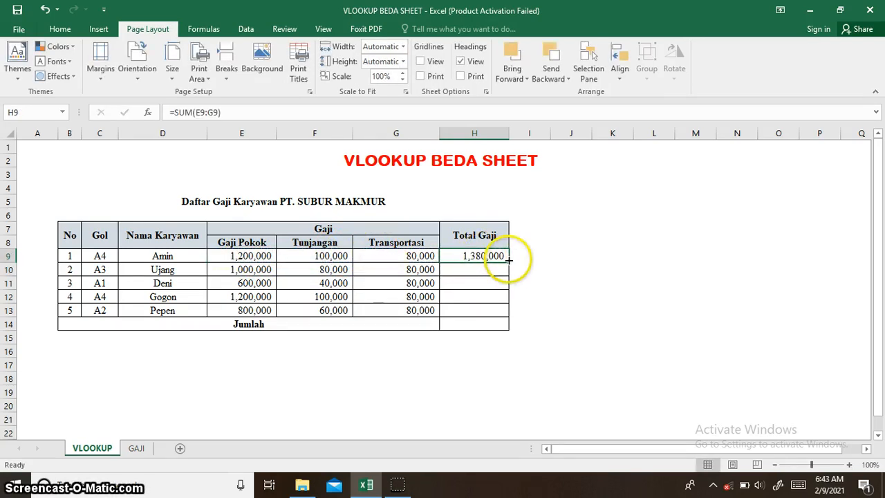
{"action": "left_click_drag", "start_coordinate": [509, 260], "coordinate": [512, 314]}
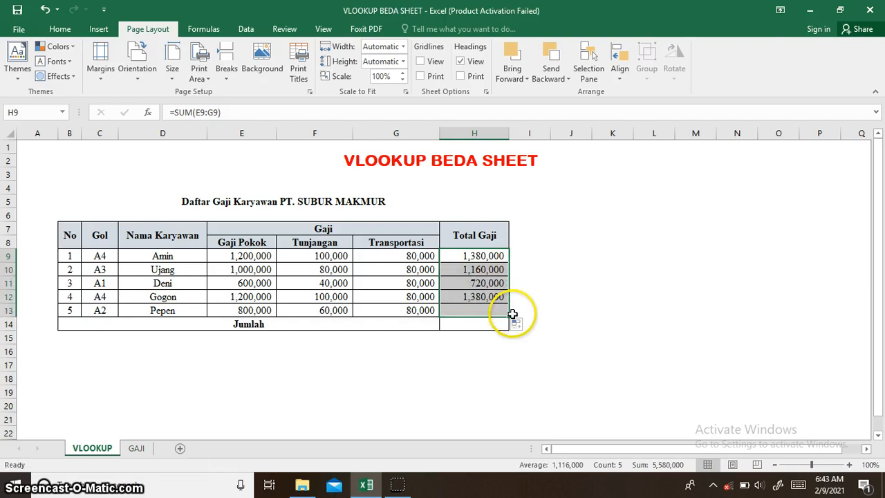
Enter a SUM formula in H14 of the Jumlah row that totals the Total Gaji values in H9:H13
{"action": "left_click", "coordinate": [477, 323]}
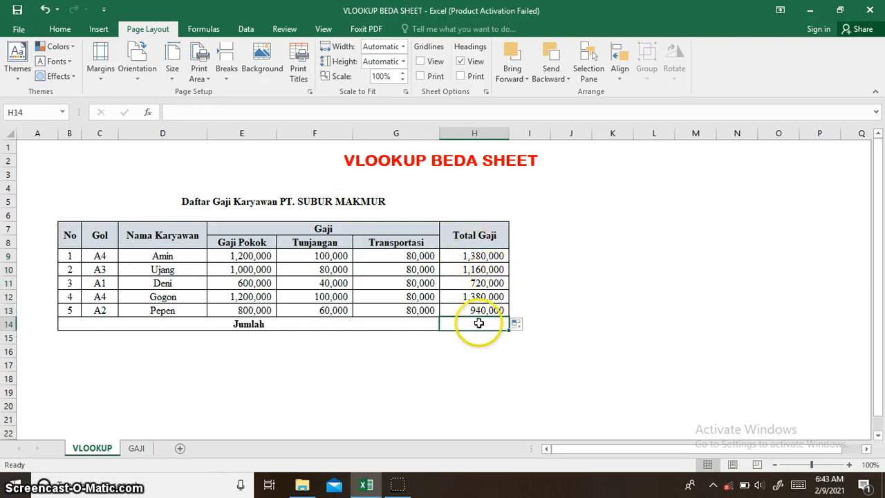
{"action": "type", "text": "="}
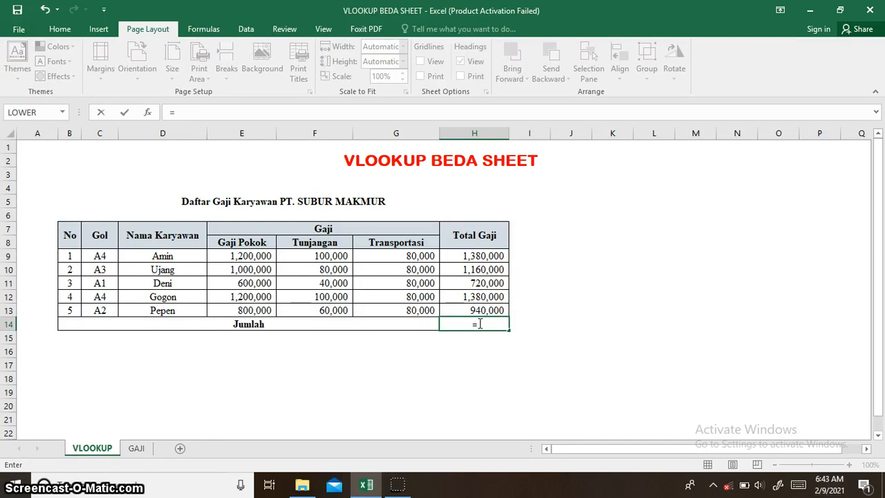
{"action": "type", "text": "sum"}
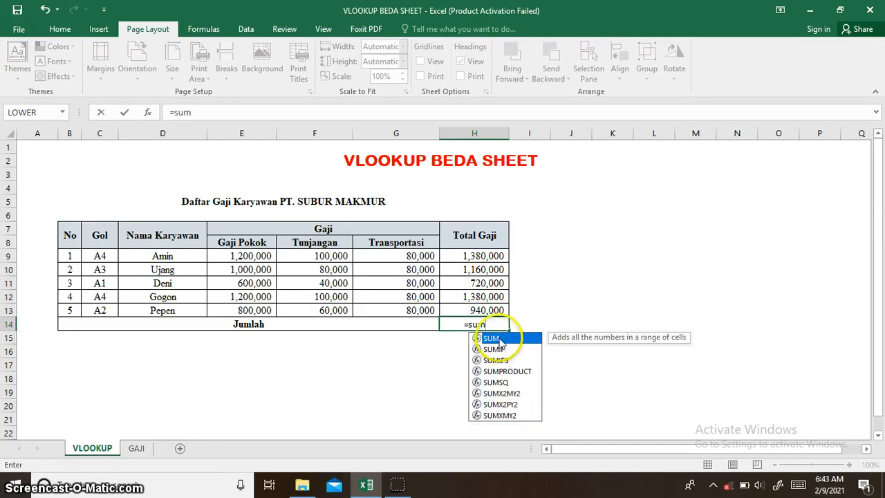
{"action": "double_click", "coordinate": [492, 339]}
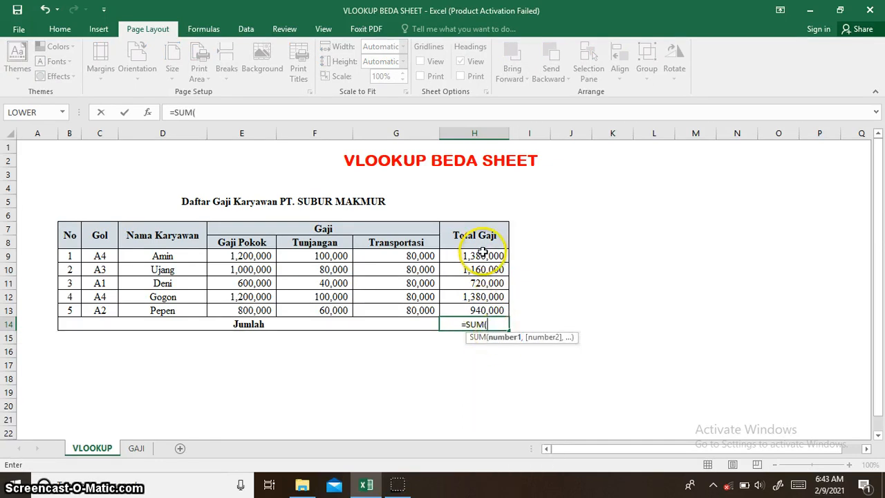
{"action": "left_click_drag", "start_coordinate": [483, 254], "coordinate": [481, 313]}
{"action": "key", "text": "Return"}
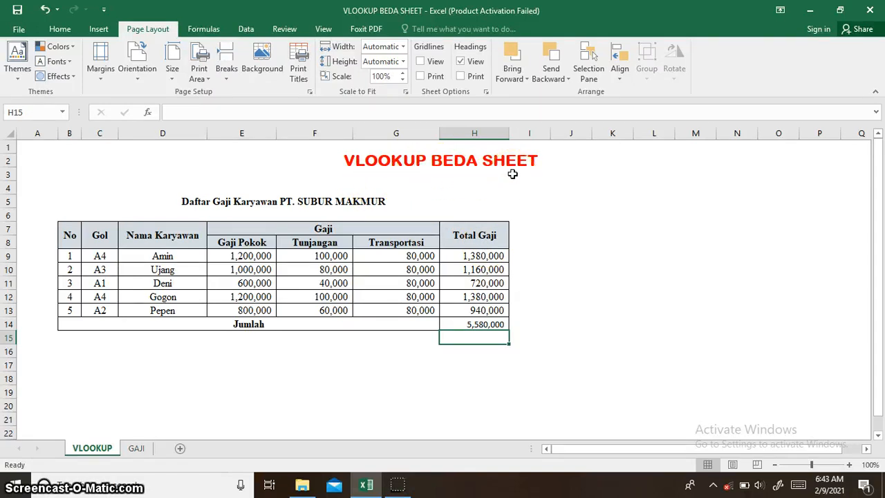
Examine the VLOOKUP formula in E9, focusing on the GAJI sheet reference in its table array argument
{"action": "left_click", "coordinate": [251, 256]}
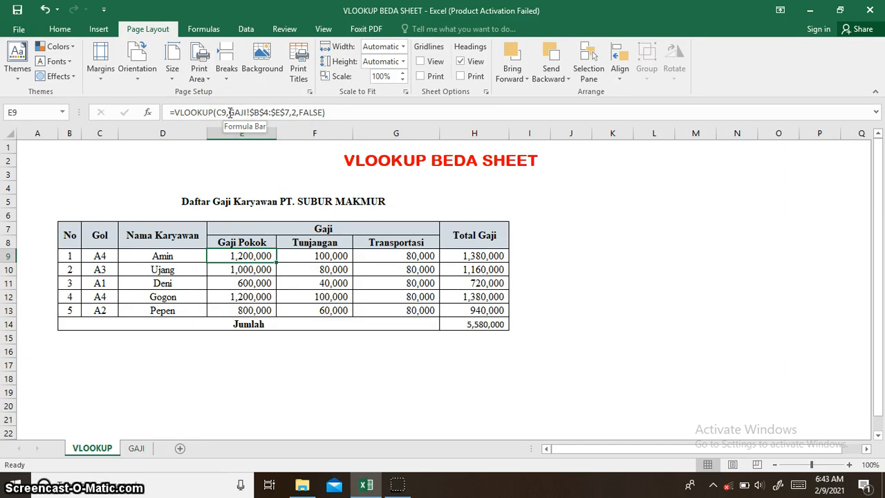
{"action": "left_click", "coordinate": [230, 113]}
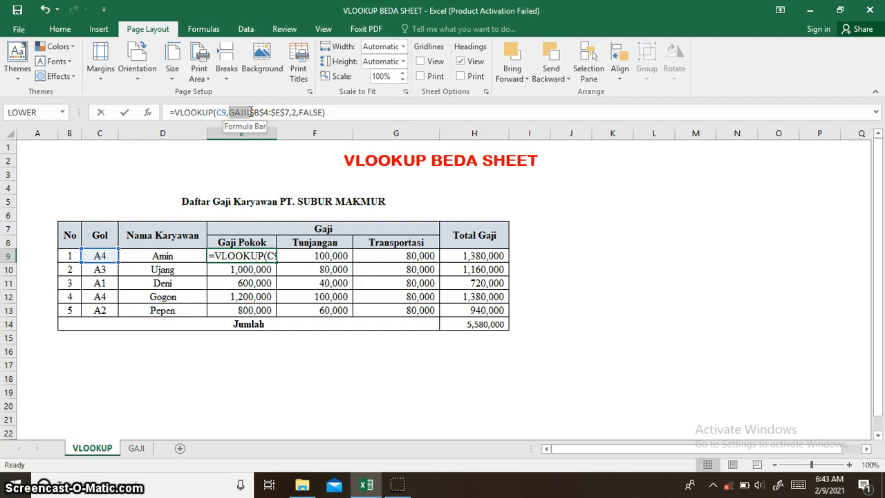
{"action": "double_click", "coordinate": [247, 112]}
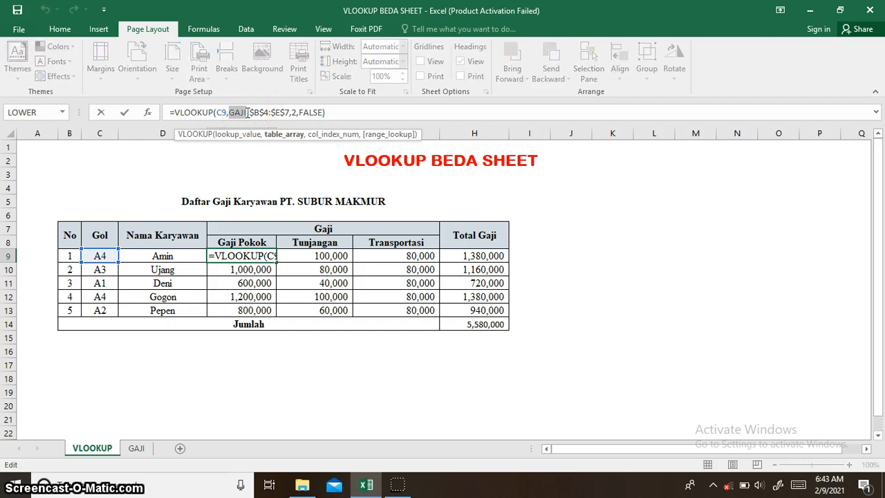
{"action": "left_click", "coordinate": [247, 113]}
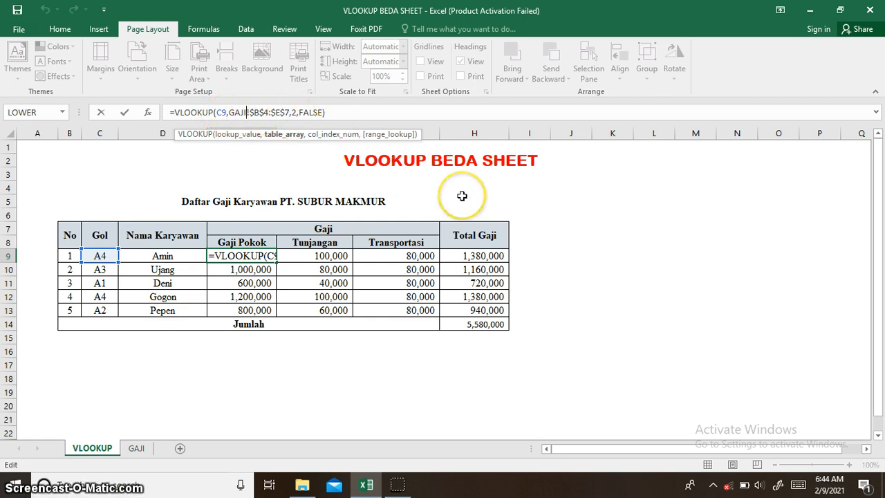
{"action": "left_click", "coordinate": [238, 112]}
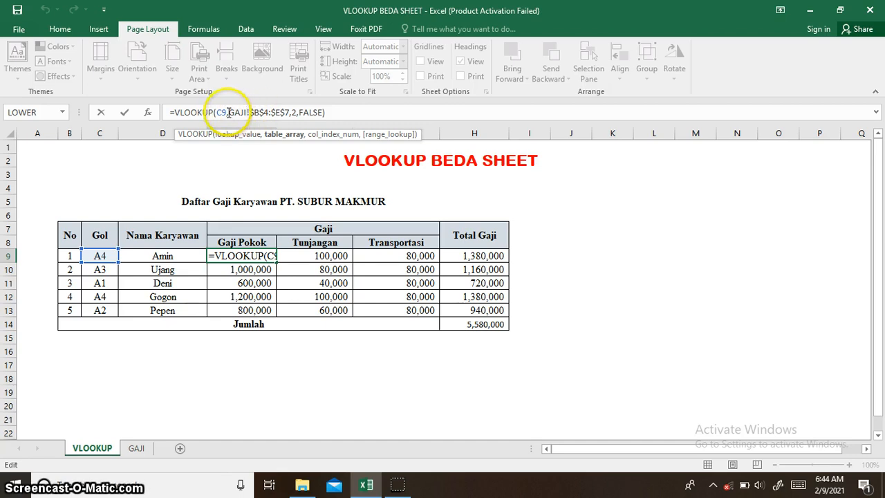